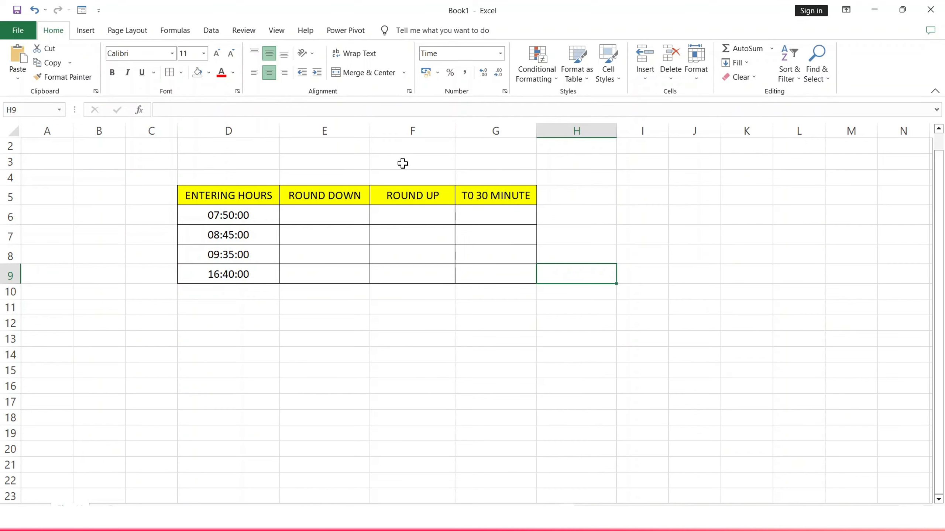
Enter =FLOOR(D6;"1:00") in E6 to round the first entering hour down to the full hour.
ctrl+scroll(384, 237, up, 2)
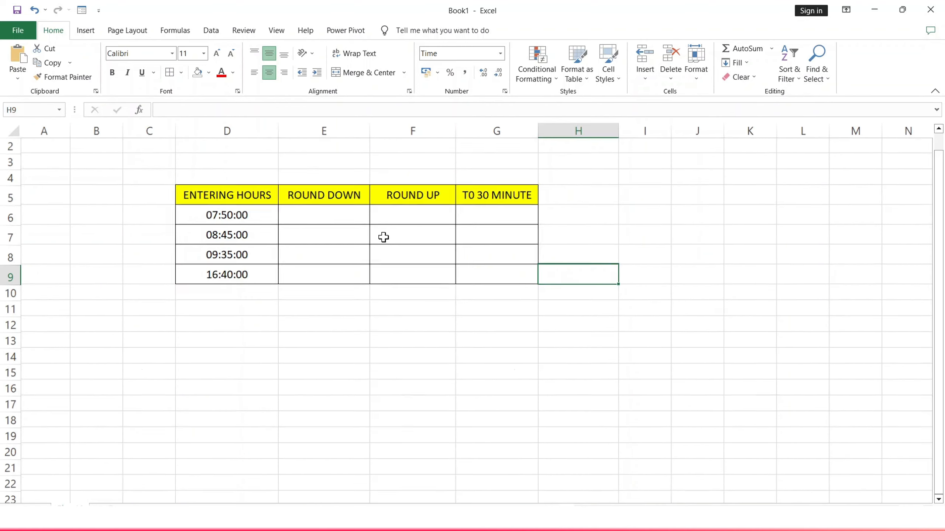
scroll(383, 237, up, 1)
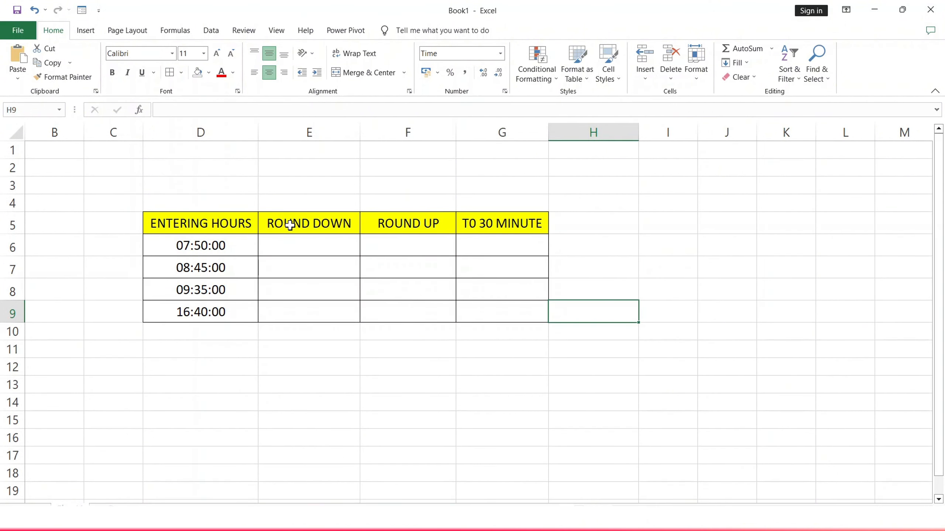
double_click(300, 248)
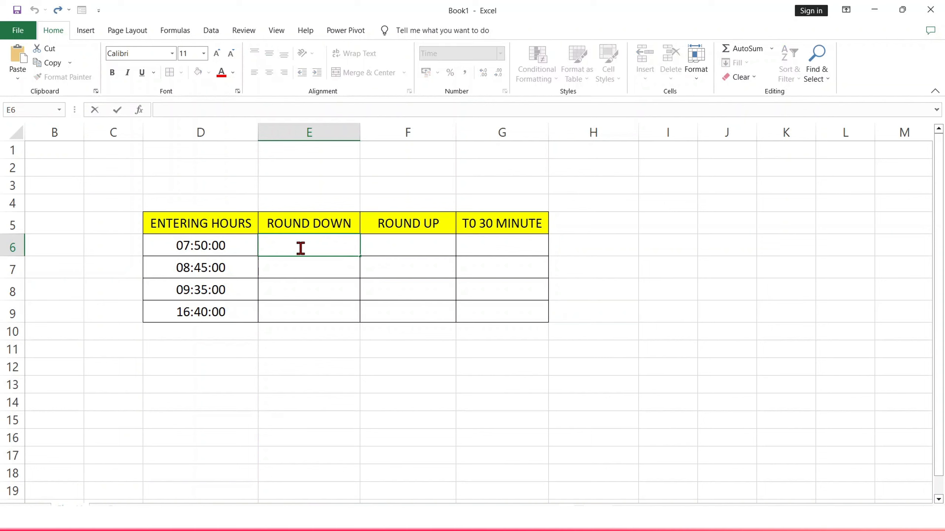
text(=)
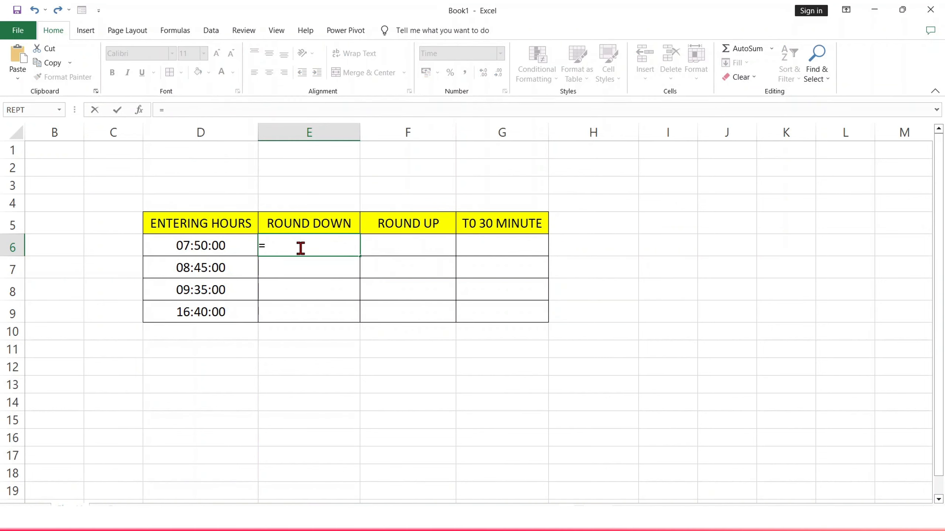
text(FLO)
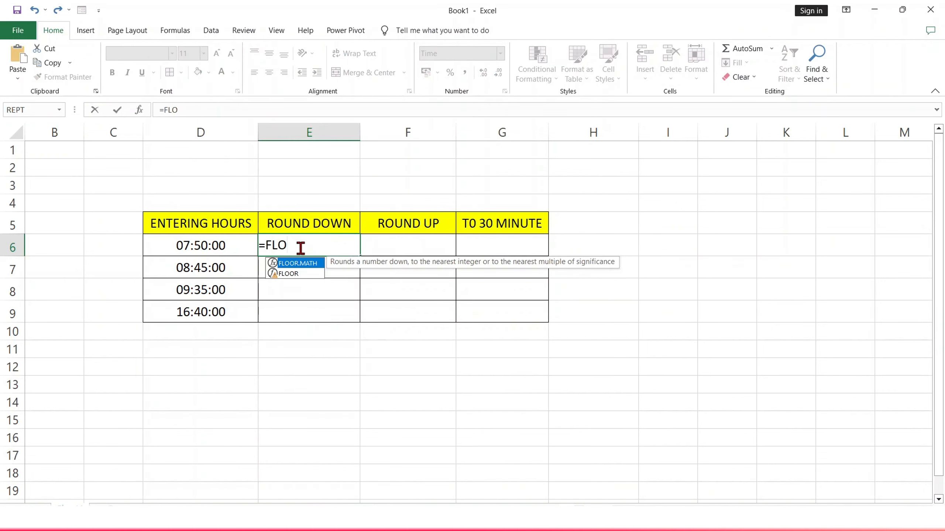
text(OR()
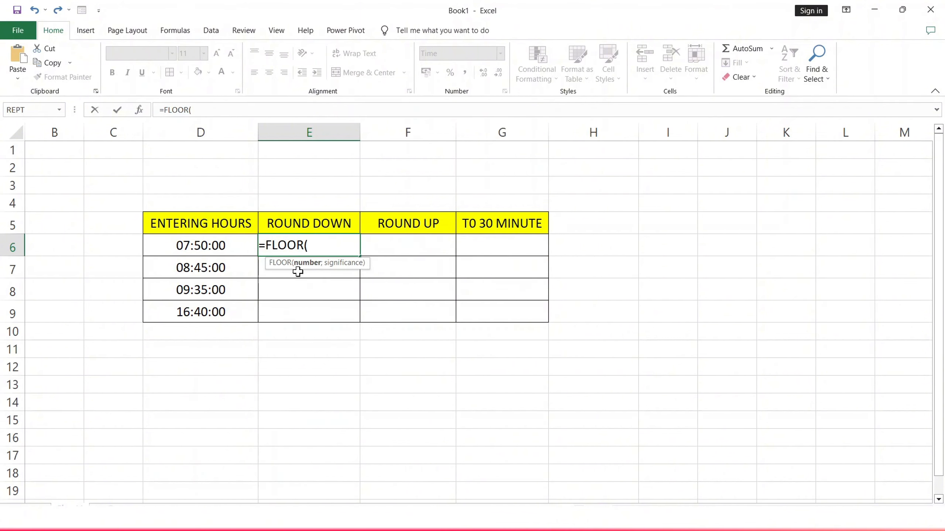
click(234, 248)
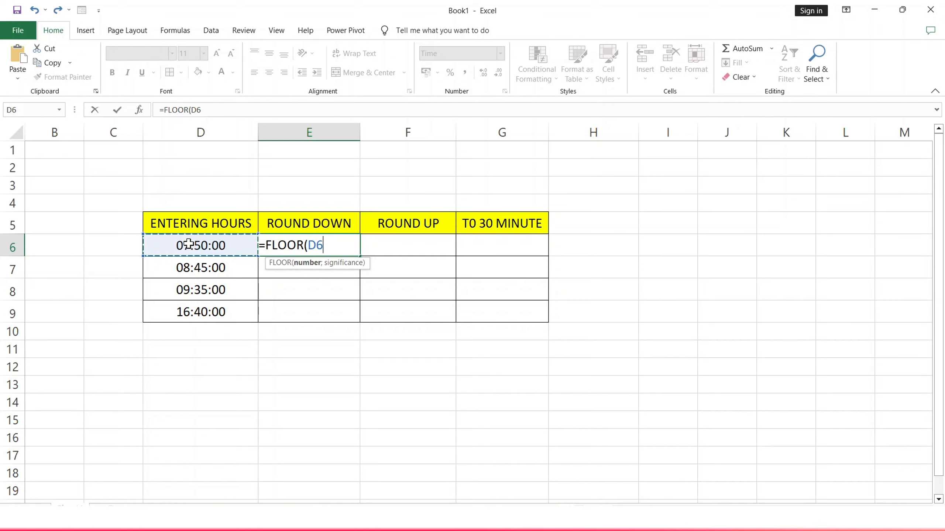
text(;)
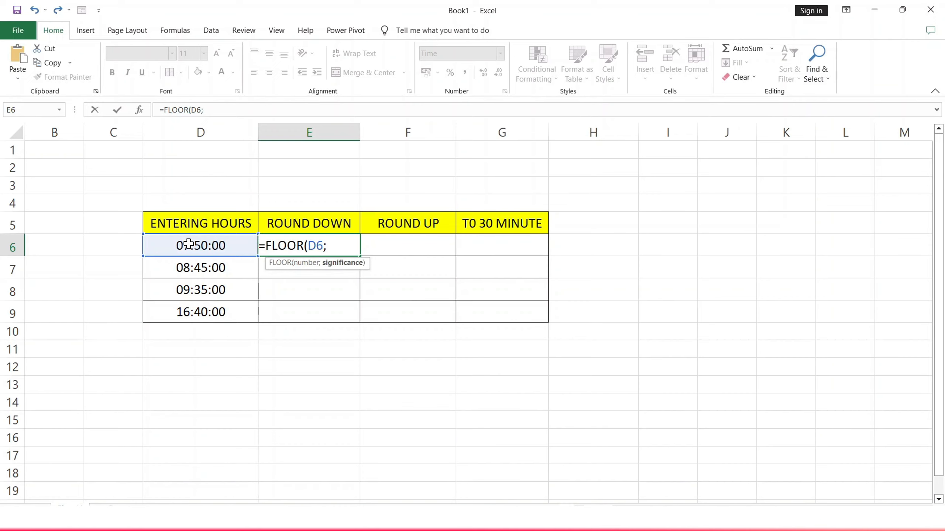
text("1:00")
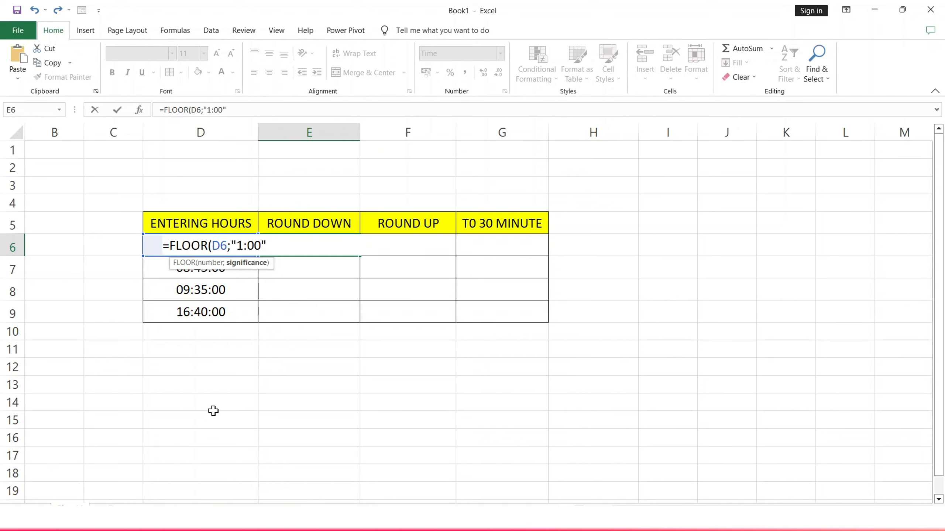
text())
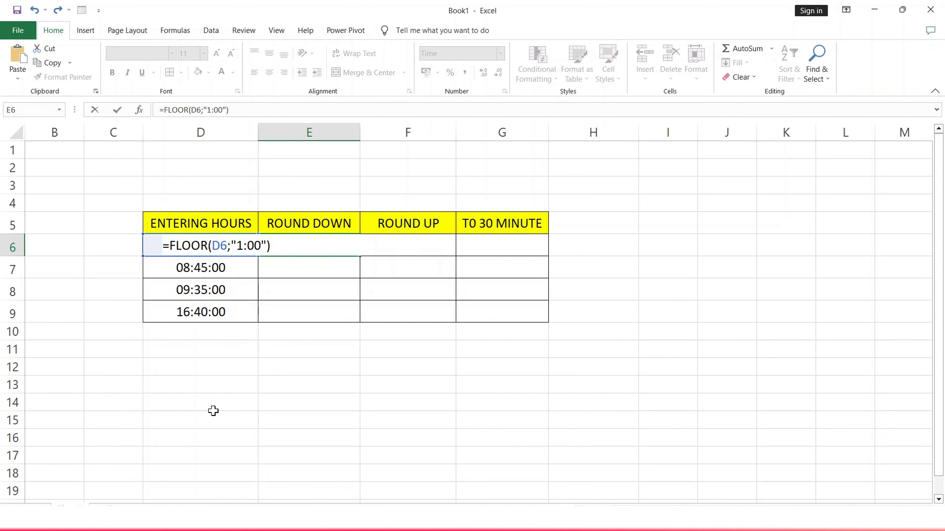
key(Return)
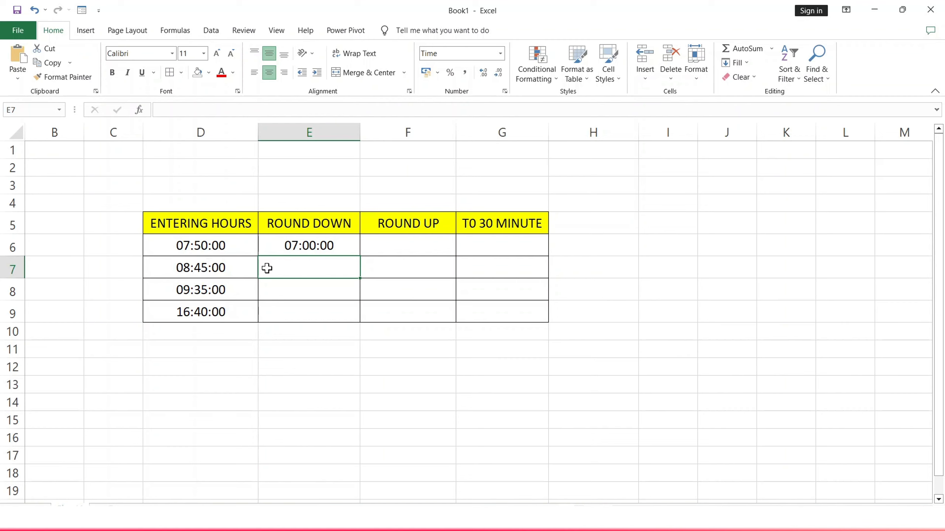
Enter =FLOOR(D7;"1:00") in E7 to round the second entering hour down to the full hour.
double_click(296, 271)
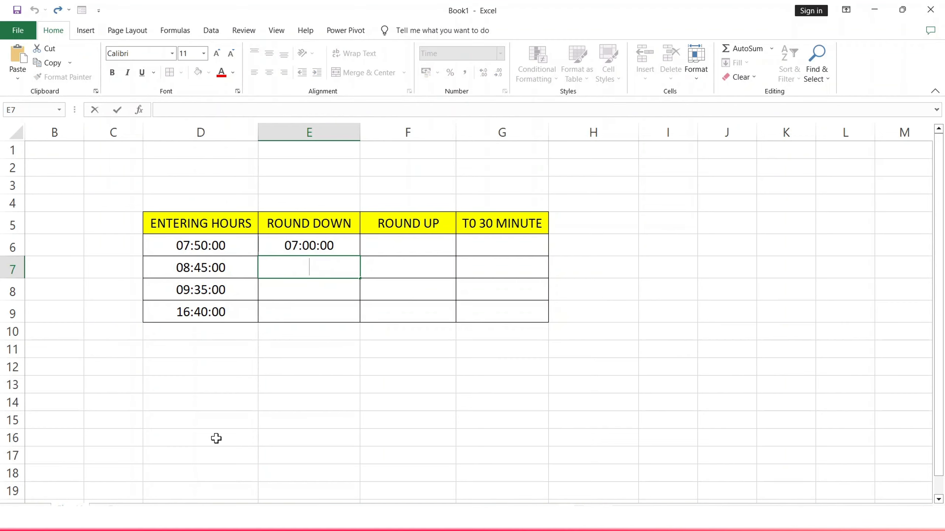
text(=)
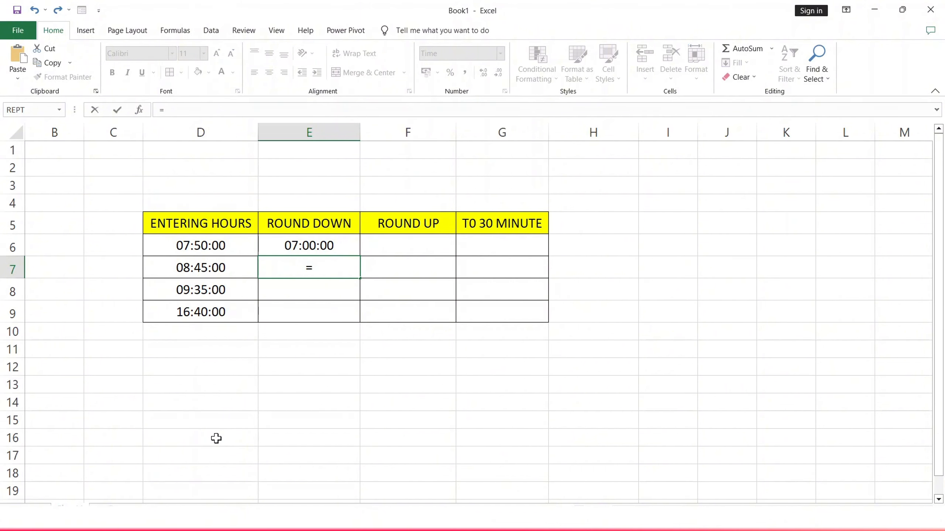
text(FLOR)
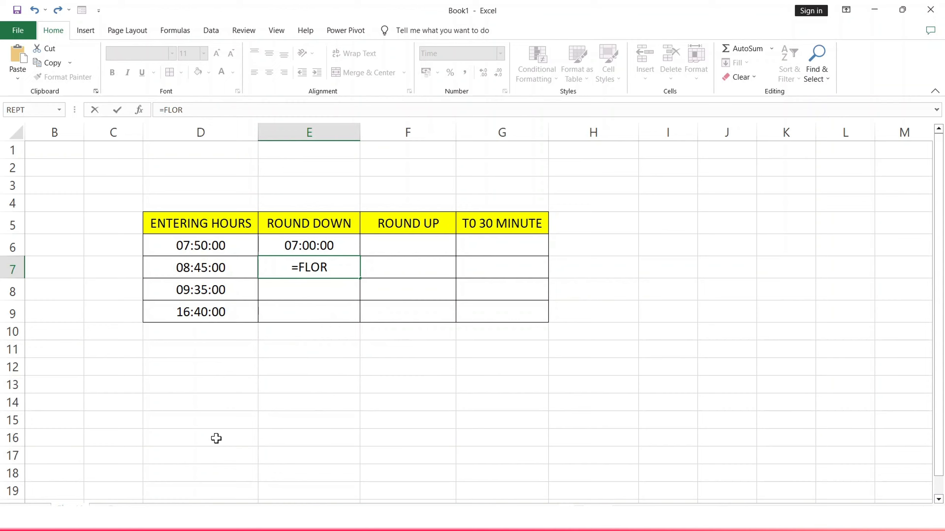
key(BackSpace)
text(OR()
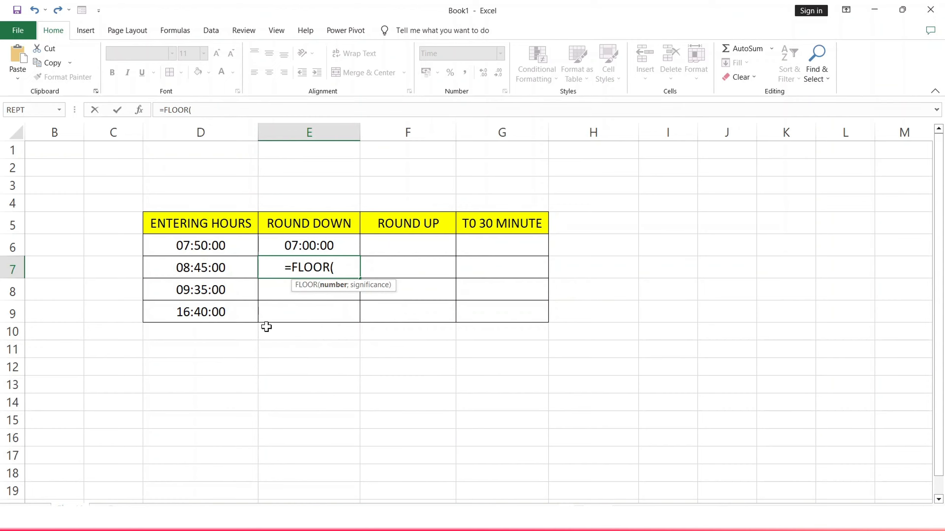
click(223, 275)
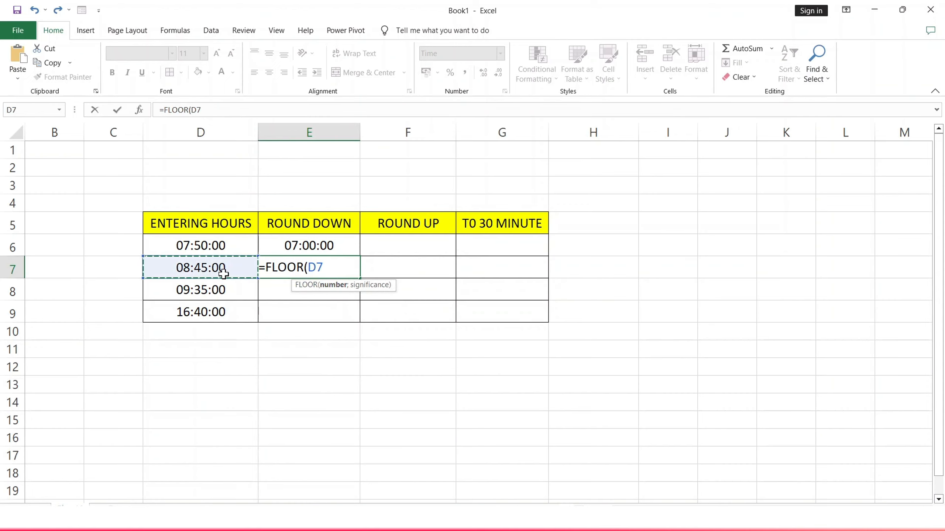
text(;)
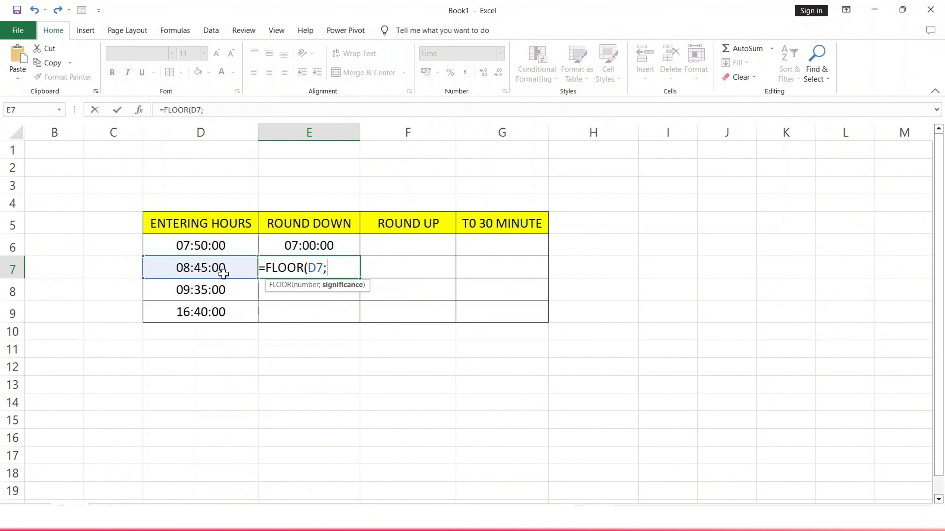
text("1:00")
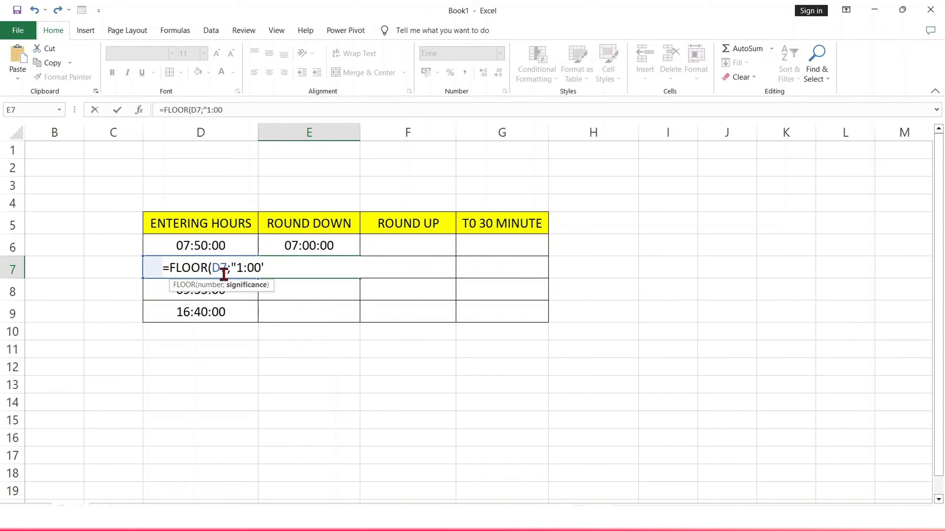
text())
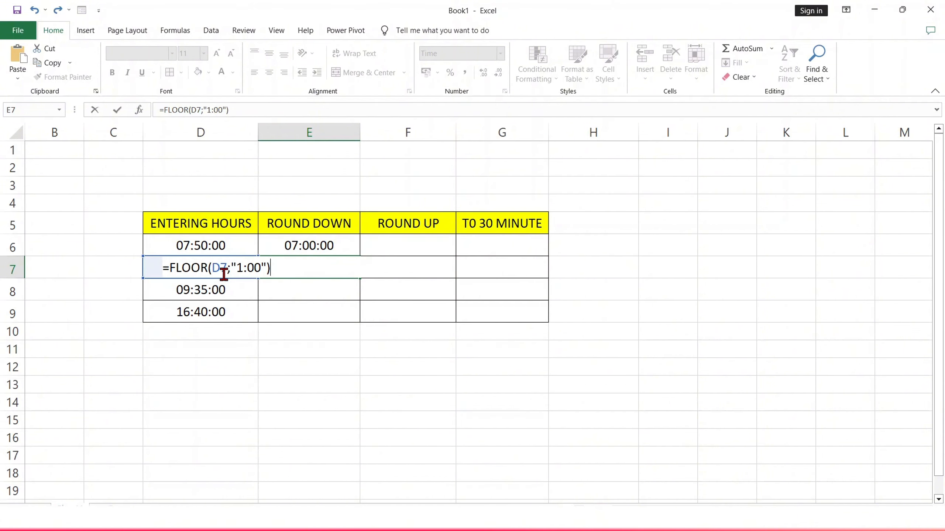
key(Return)
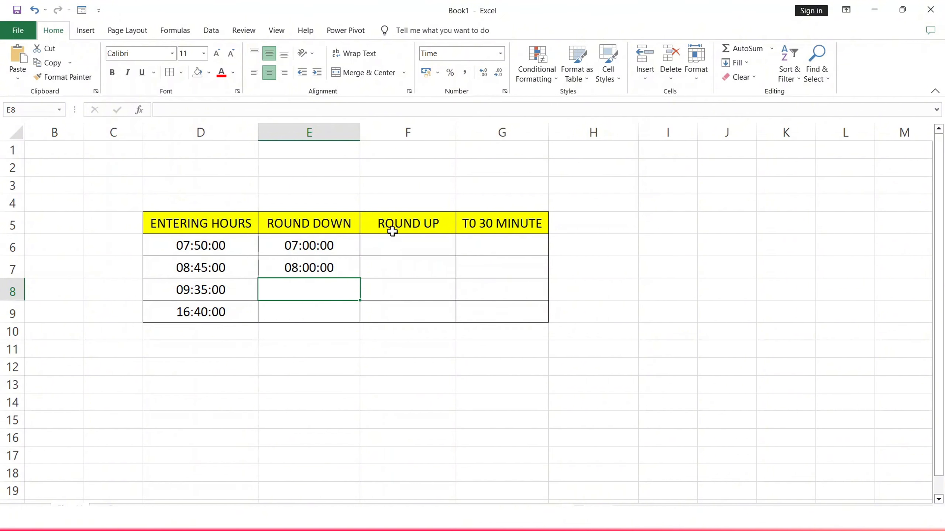
Enter =CEILING(D6;"1:00") in F6 to round the first entering hour up to the full hour.
double_click(387, 241)
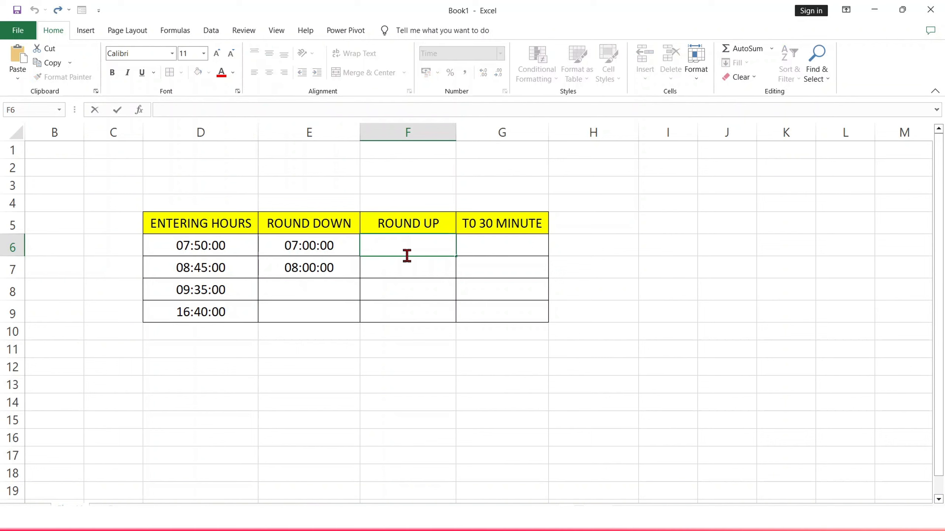
text(=)
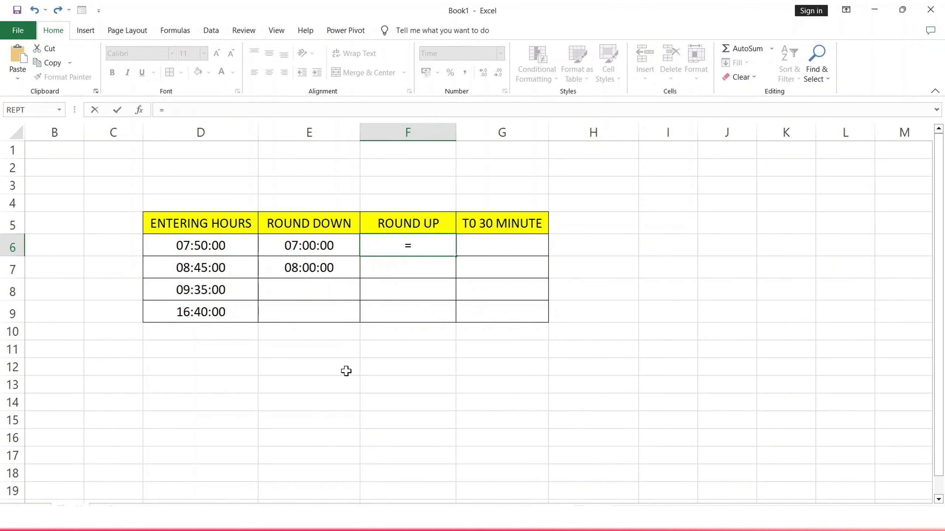
text(CEILING)
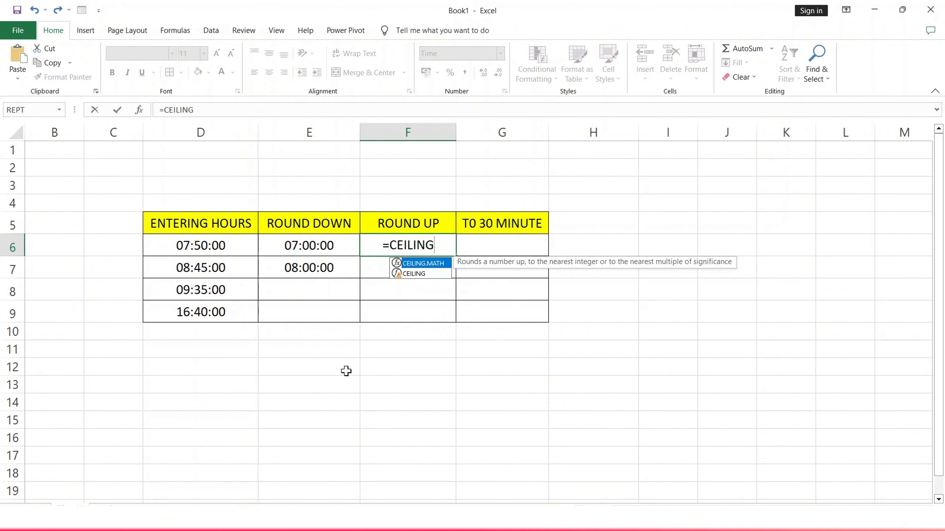
text(()
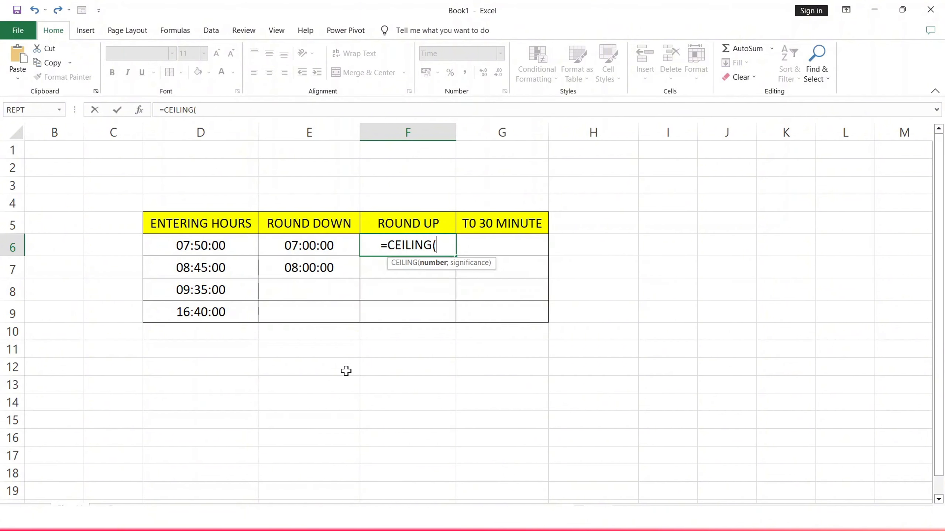
click(214, 254)
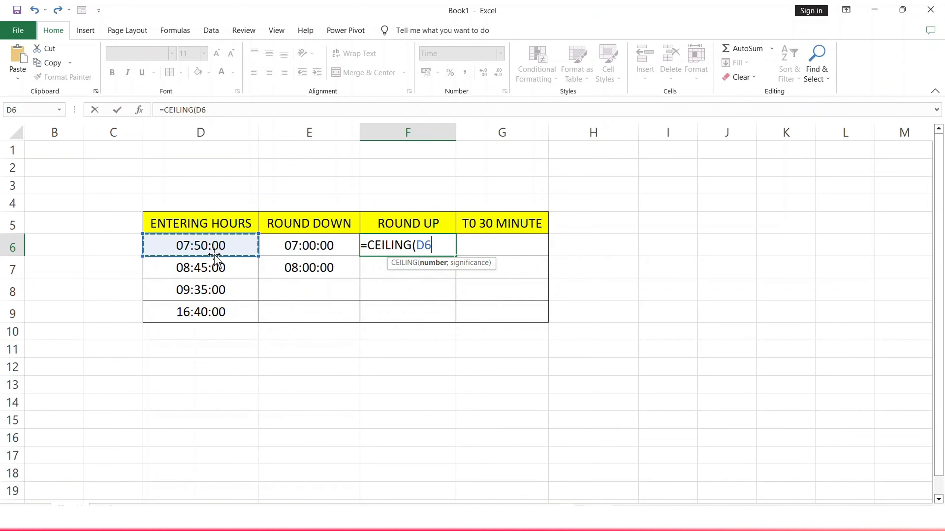
text(;")
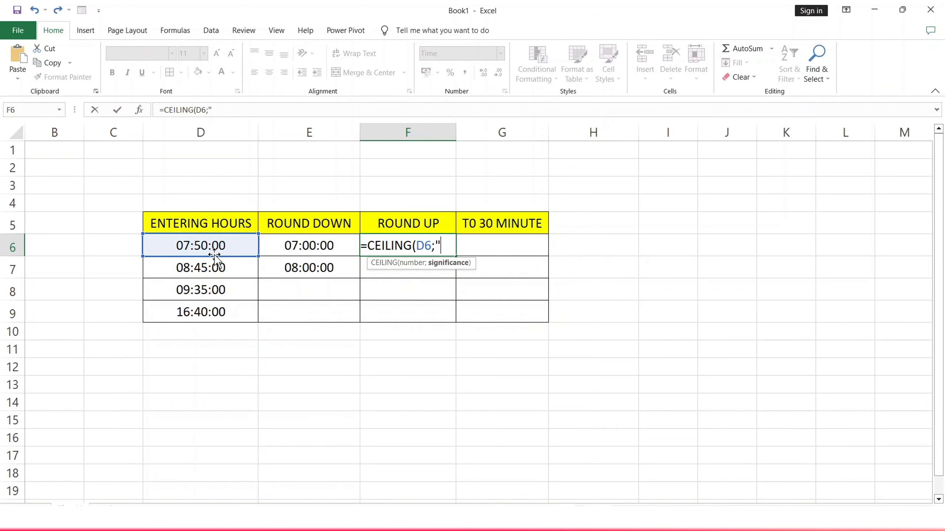
text(1:00)
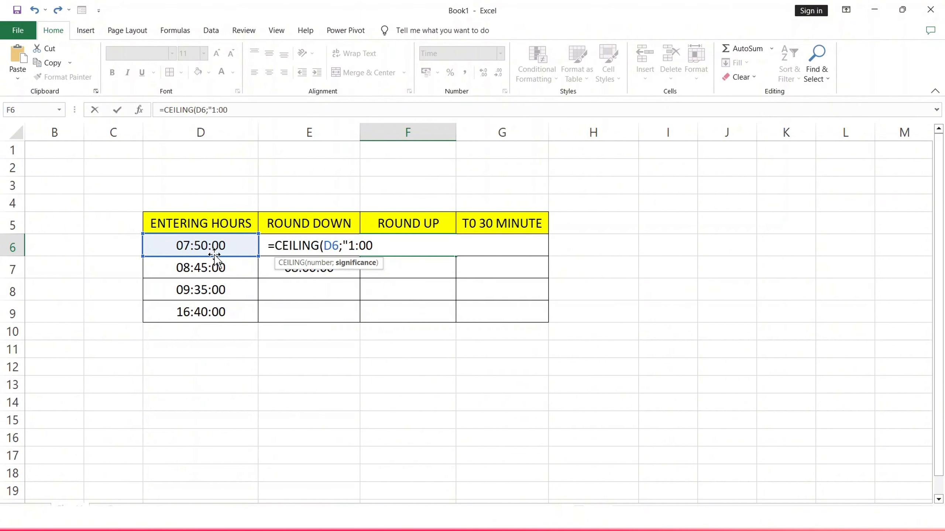
text("))
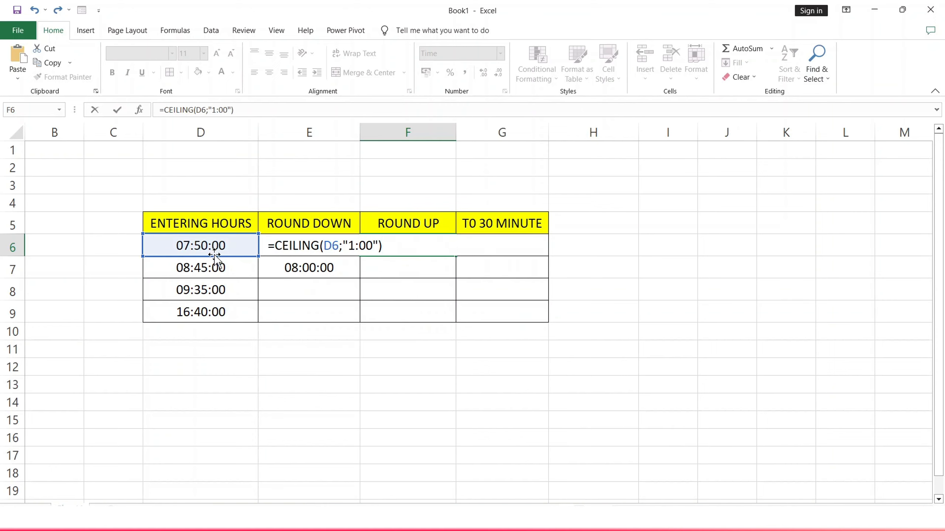
key(Return)
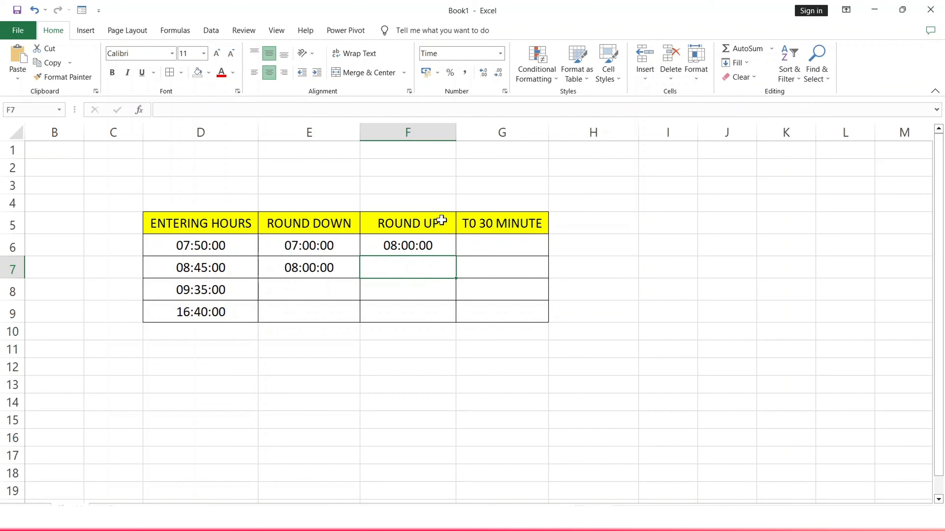
Enter =CEILING(D7;"1:00") in F7 to round the second entering hour up to the full hour.
text(=)
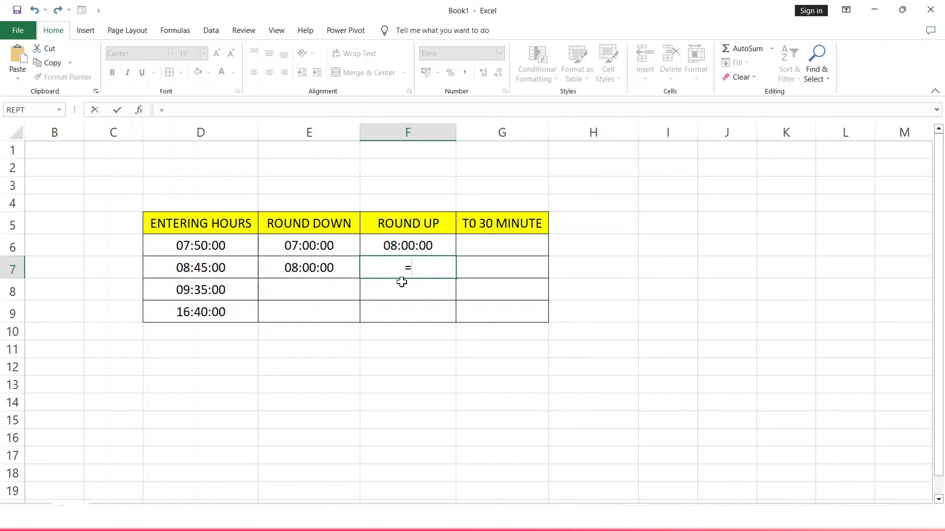
text(C)
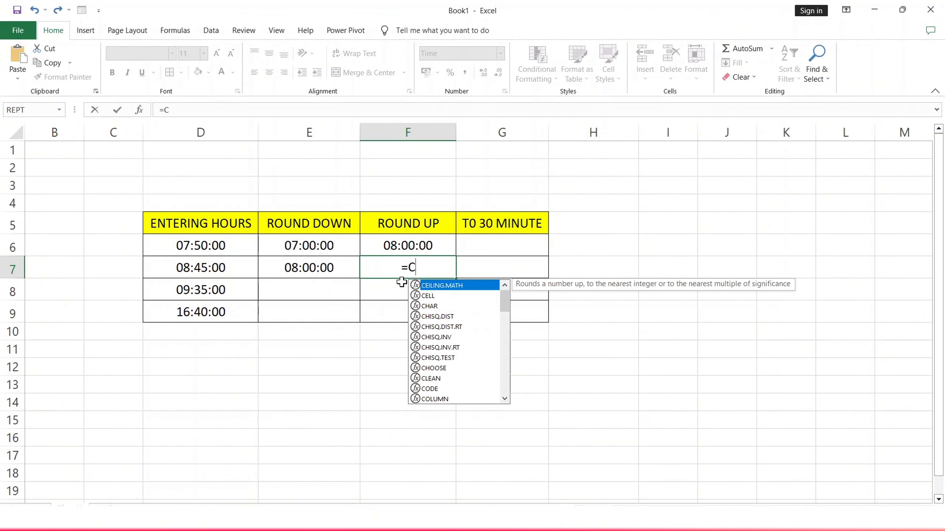
text(EILING)
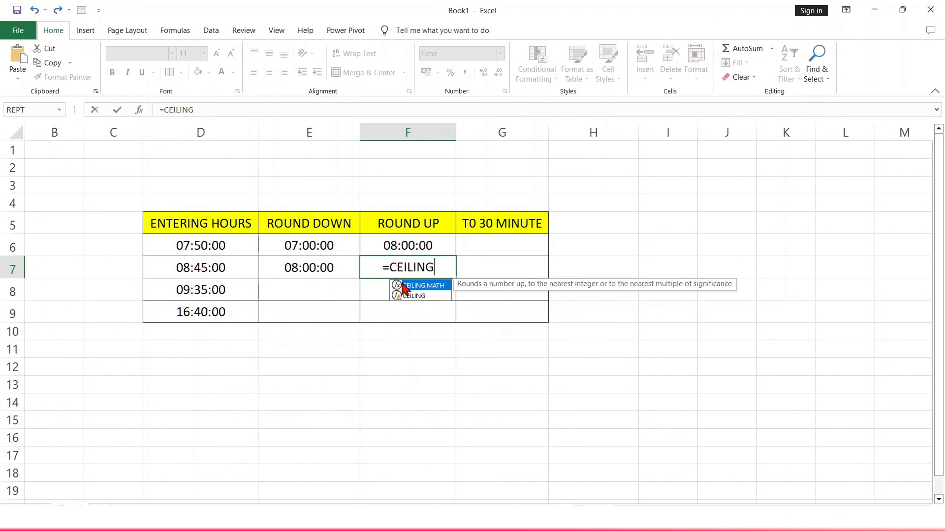
text(()
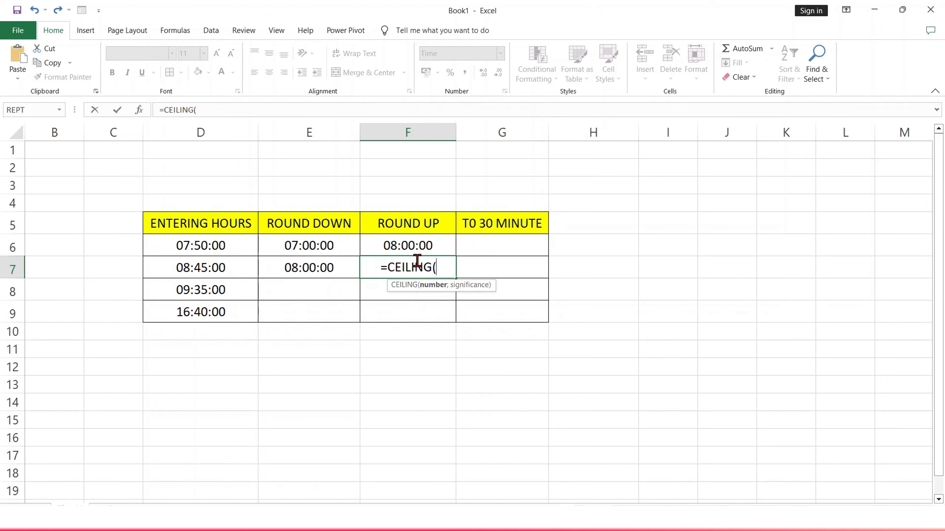
click(234, 266)
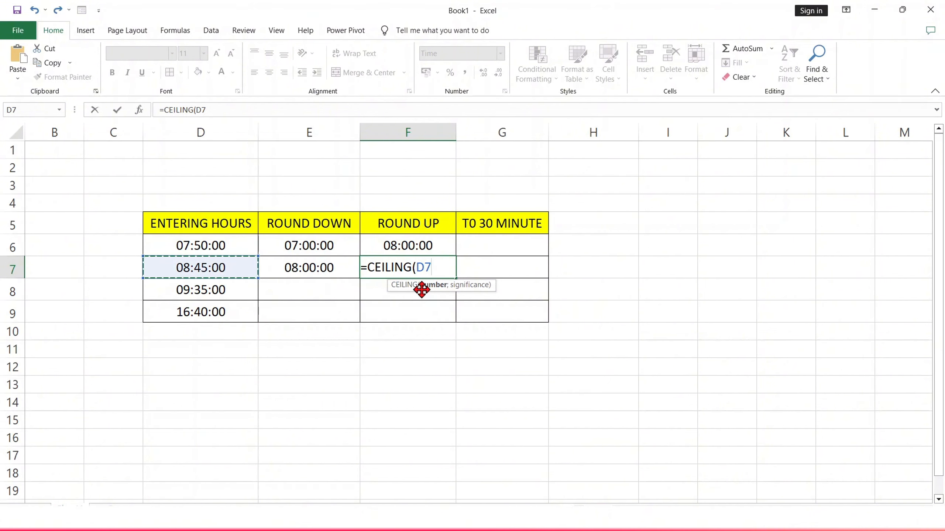
text(; )
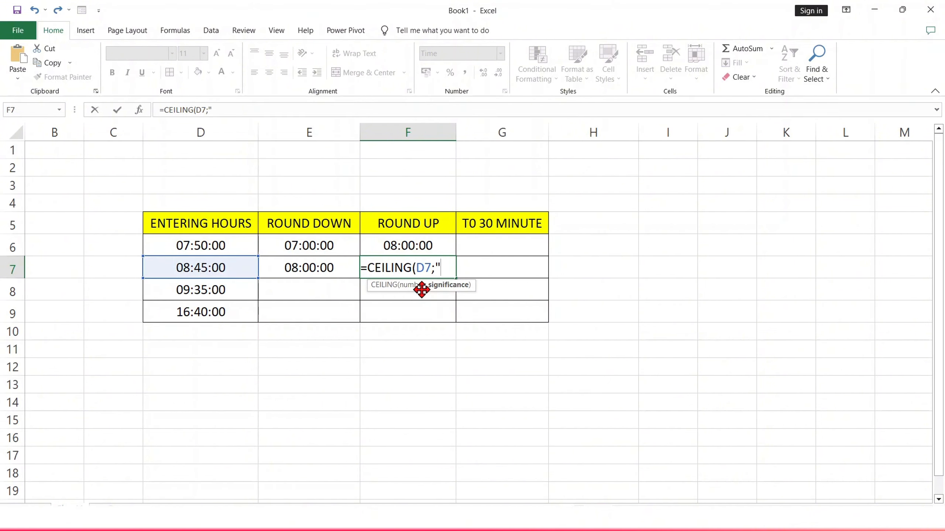
text(1:00)
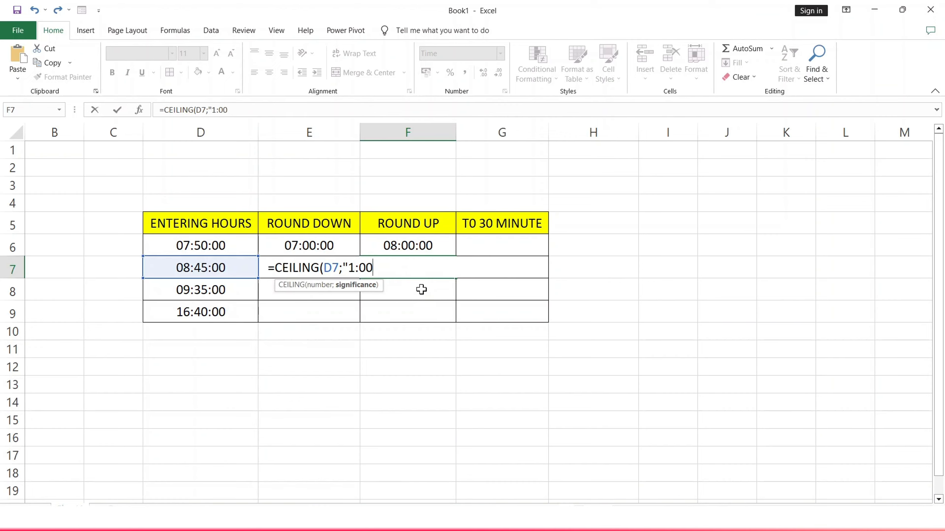
text("))
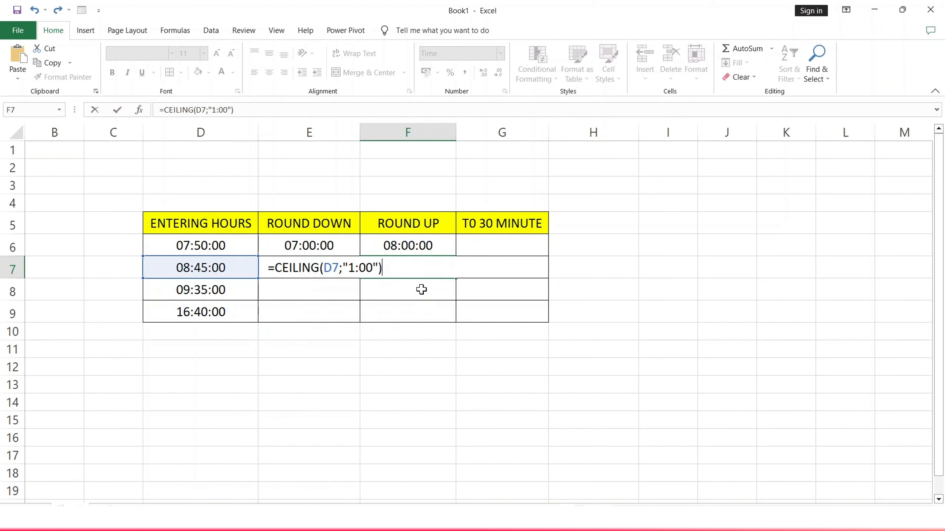
key(Return)
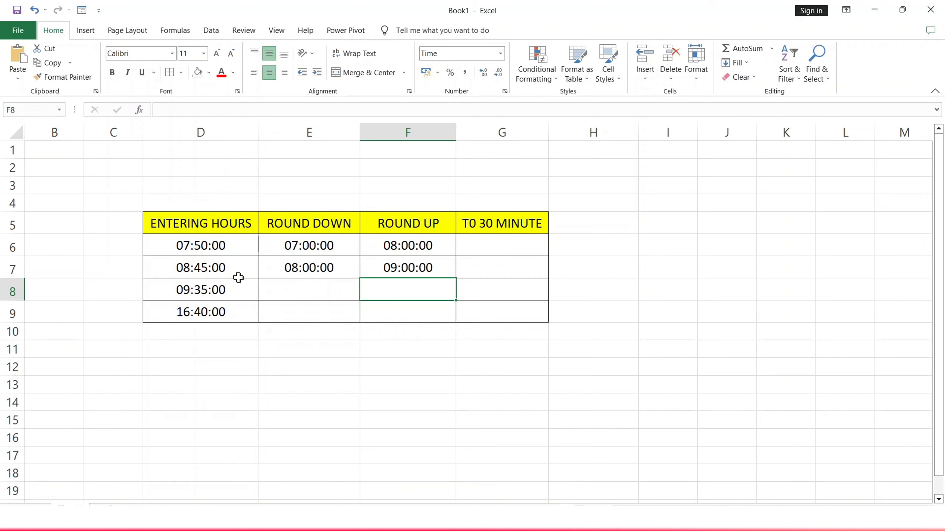
Enter =FLOOR(D6;"0:30") in G6 to round the first entering hour down to the half hour.
double_click(487, 248)
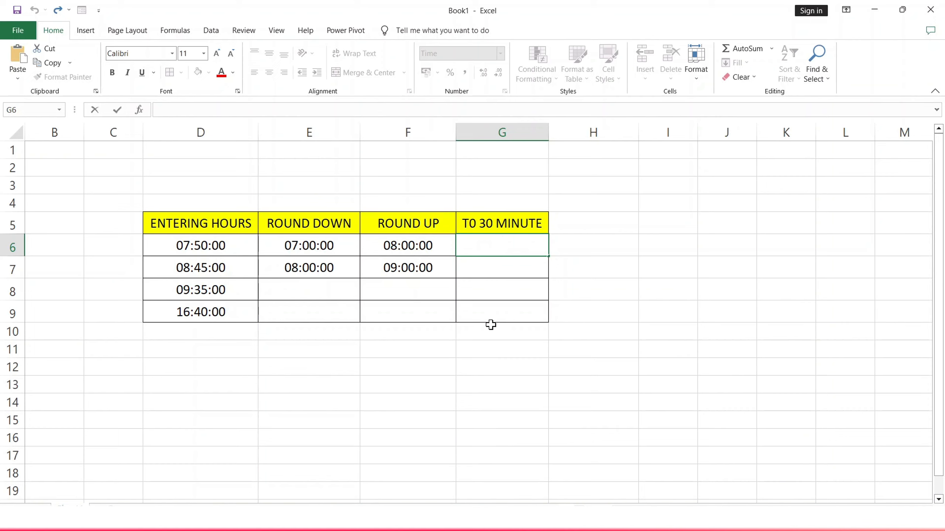
text(=)
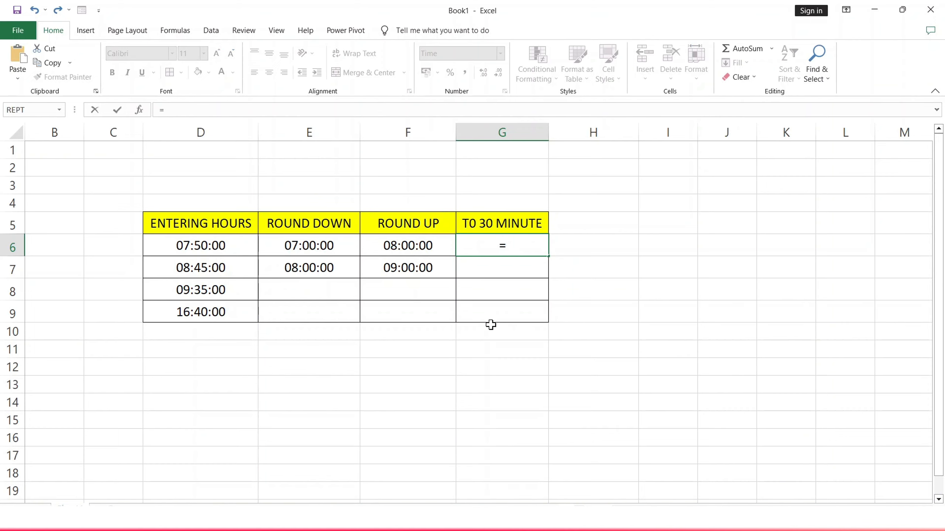
text(FLOOR)
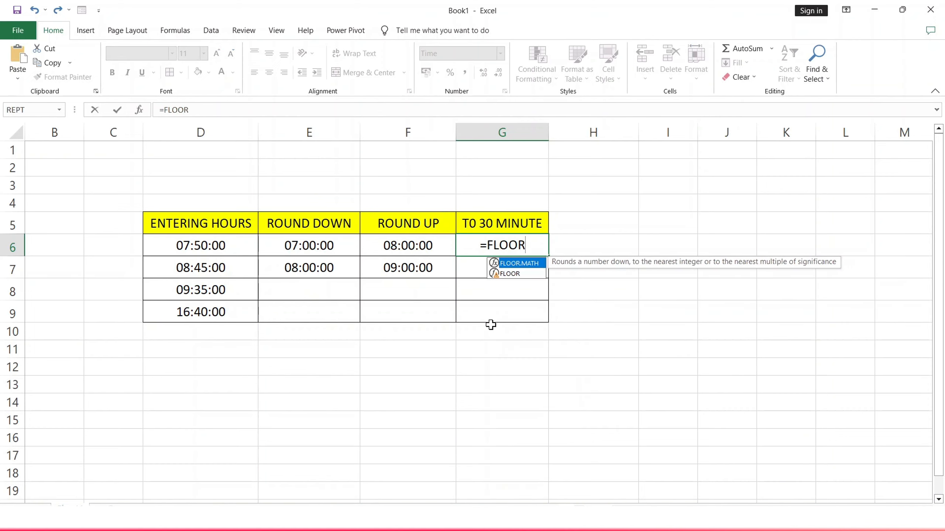
text(()
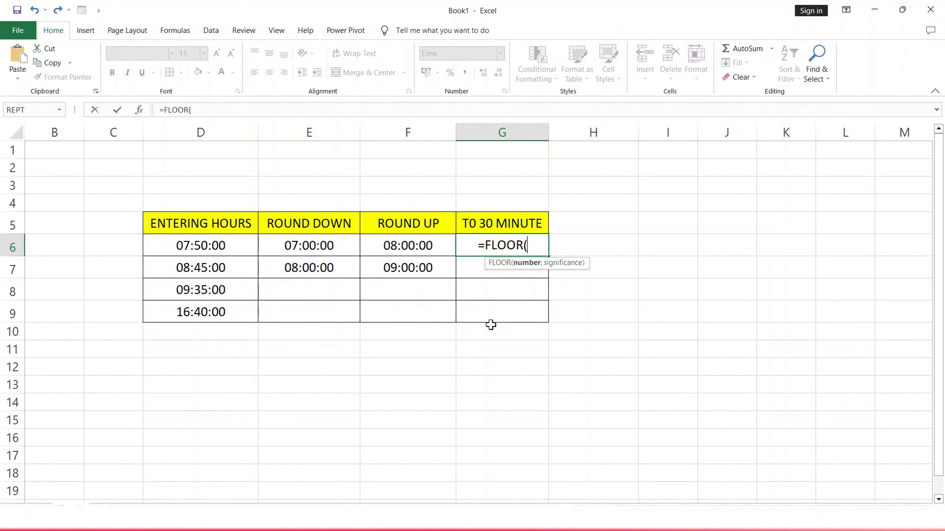
click(228, 244)
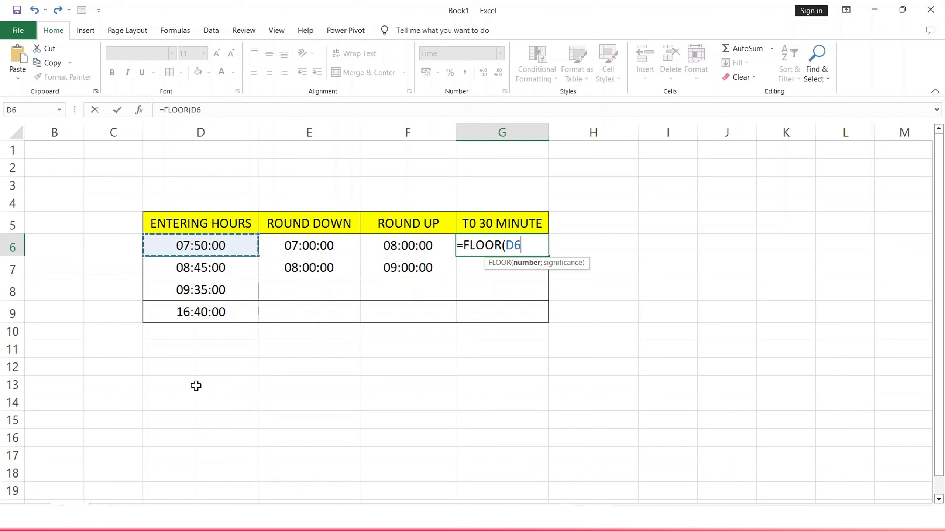
text(;)
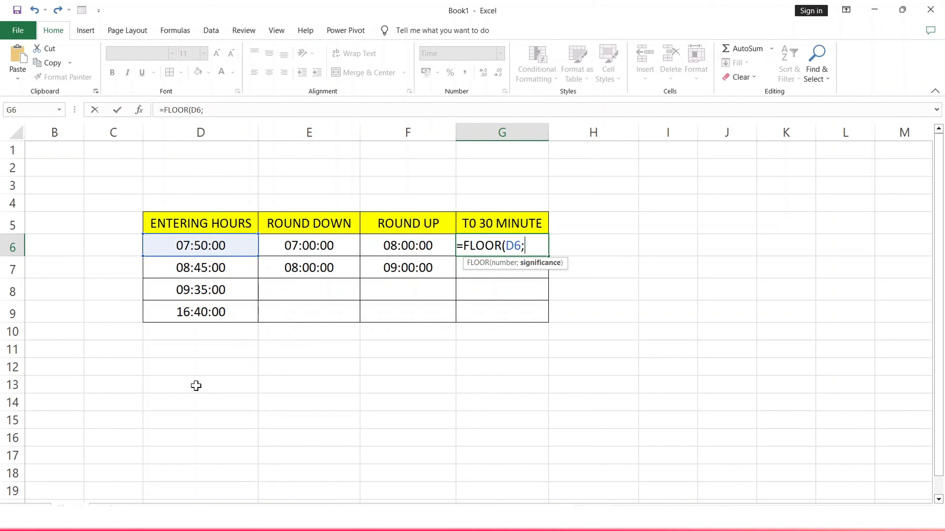
text("0:30")
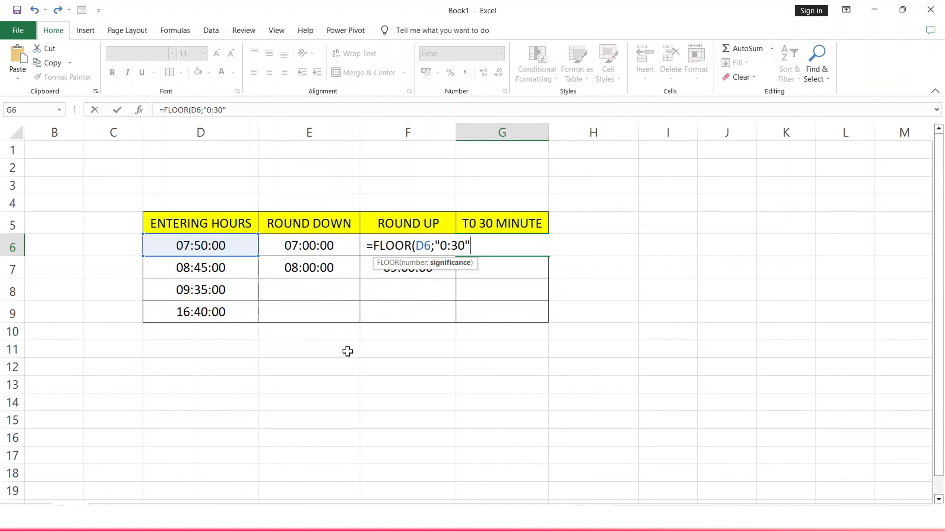
text())
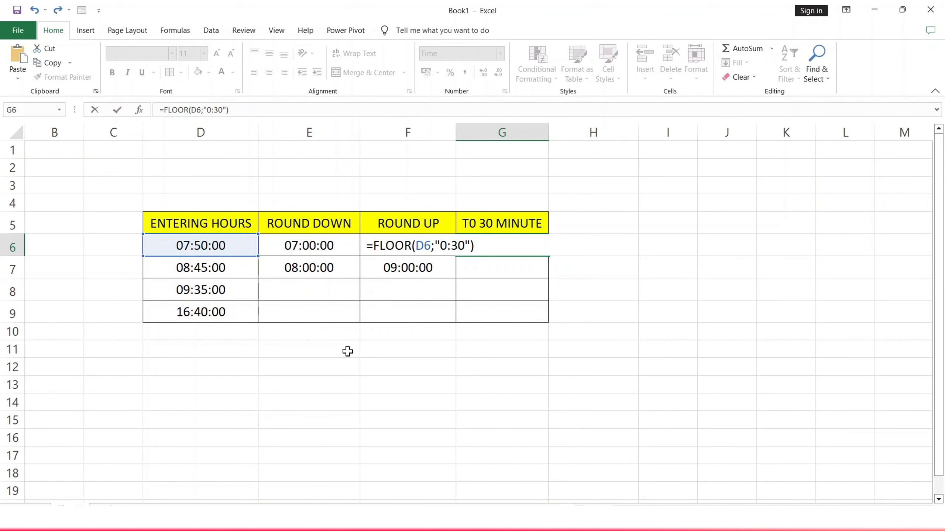
key(Return)
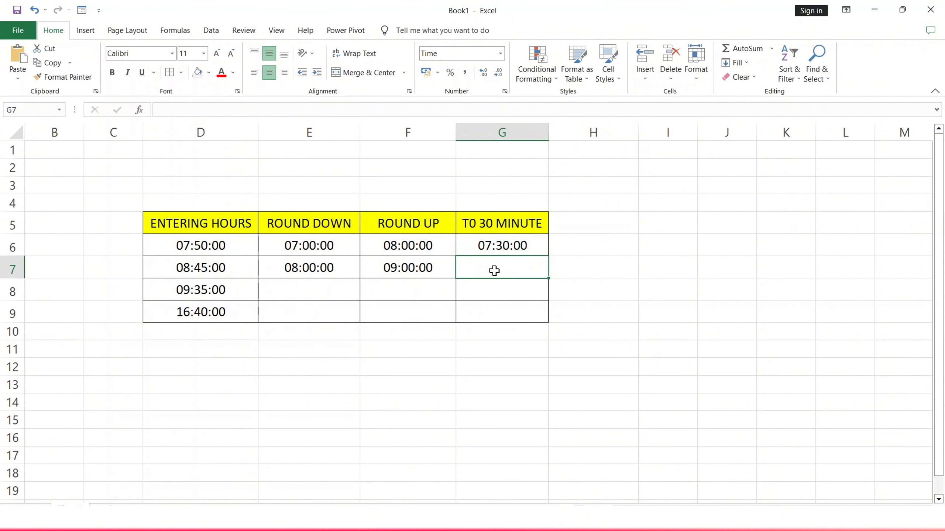
Enter =FLOOR(D7;"0:30") in G7 to round the second entering hour down to the half hour.
text(=)
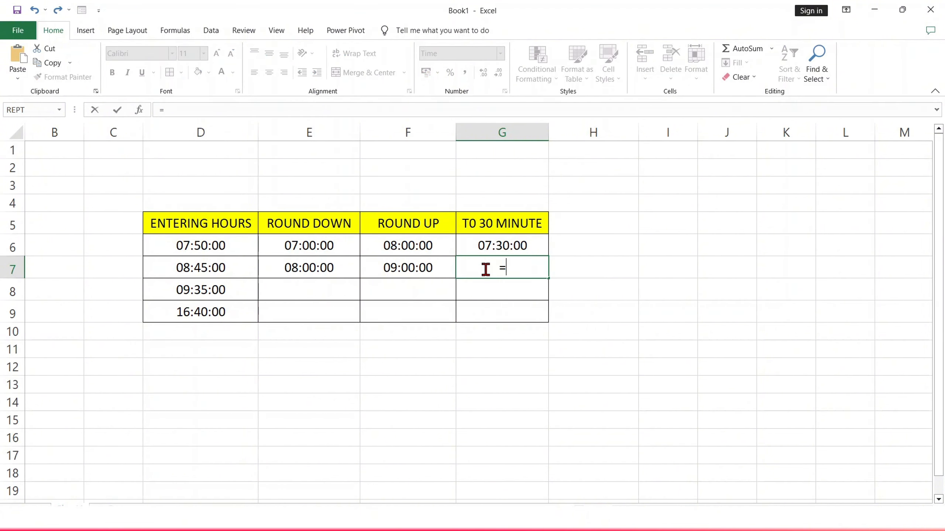
text(FLOO)
text(R)
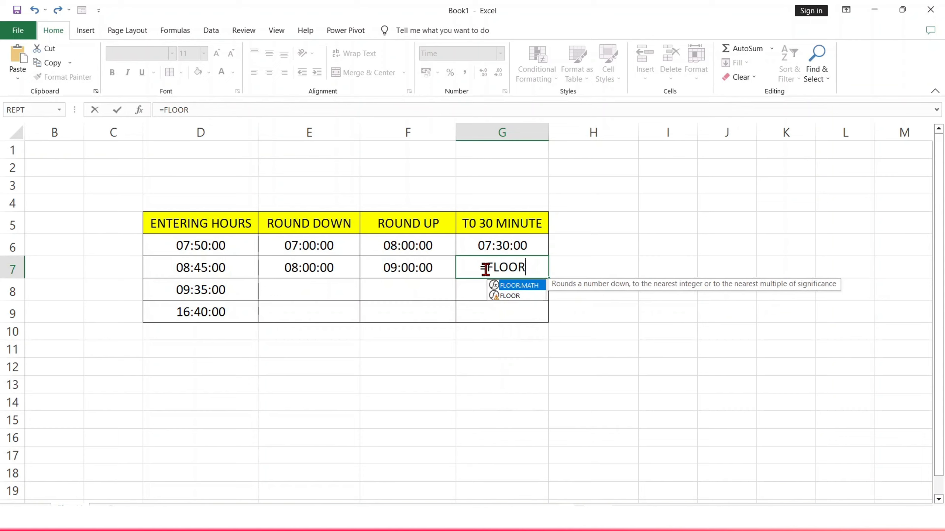
text(()
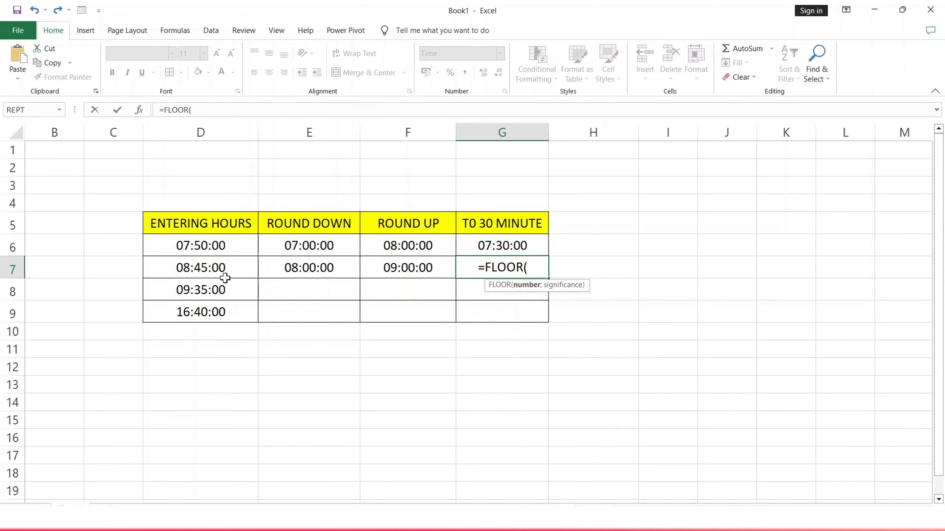
click(217, 269)
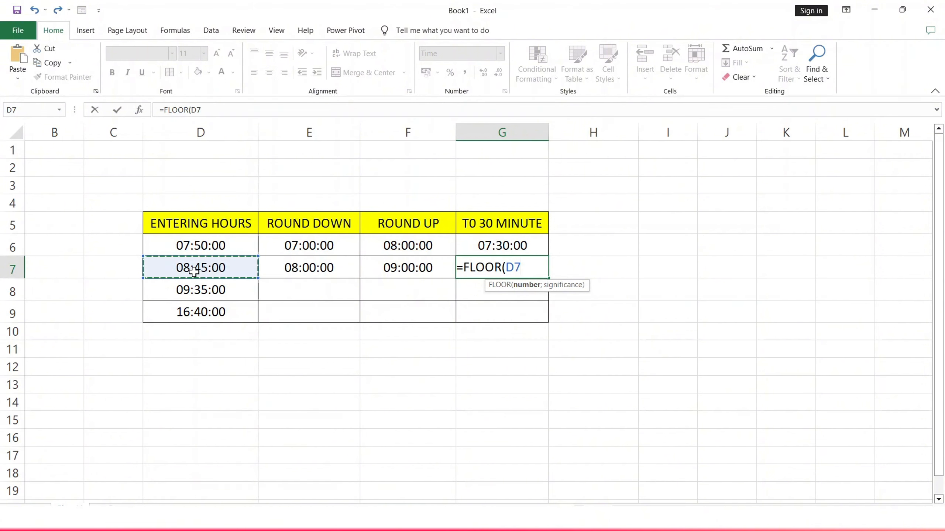
text(;"0)
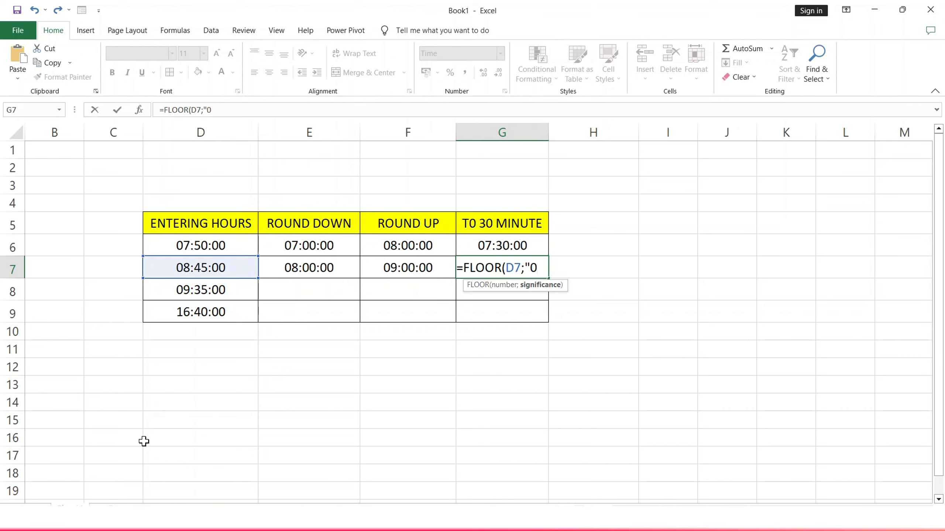
text(:30)
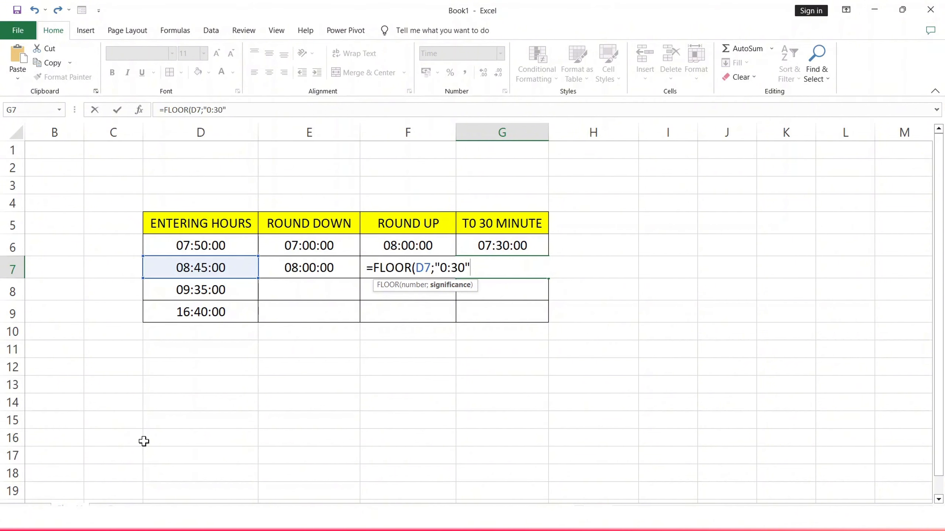
text("))
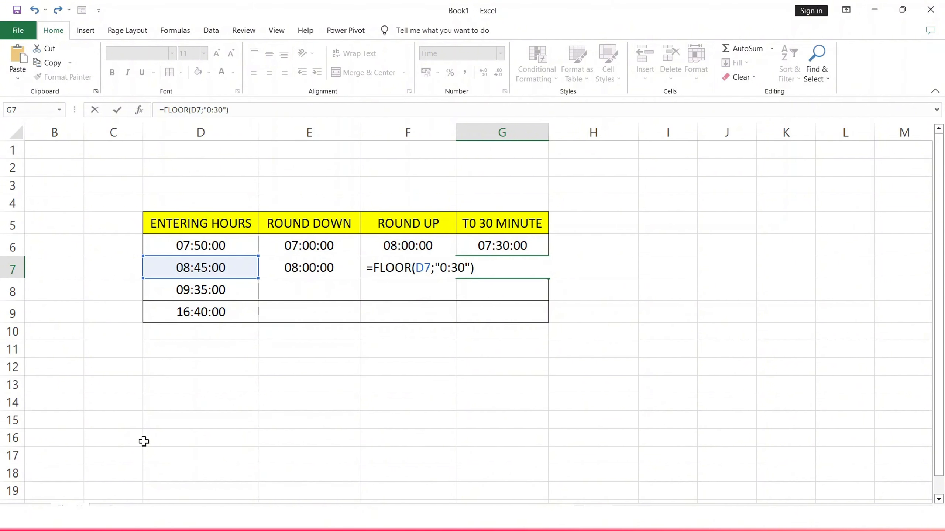
key(Return)
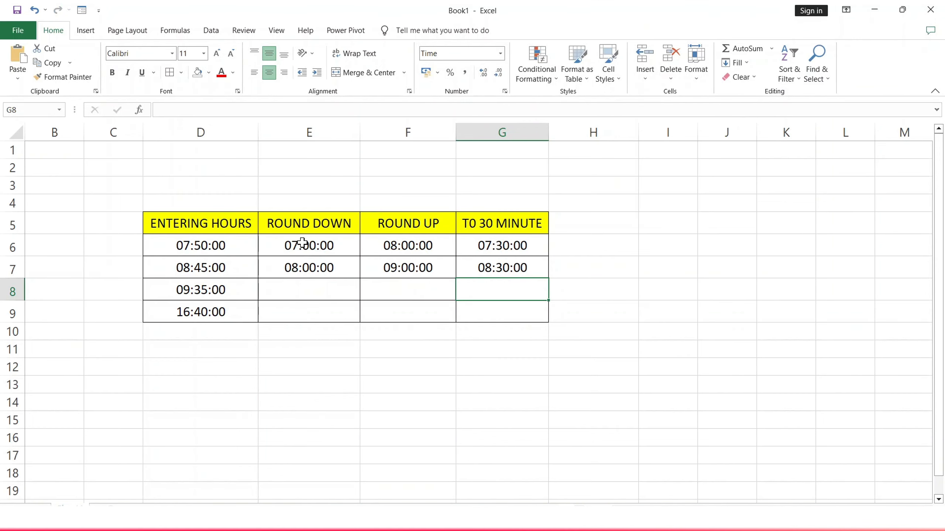
Fill the rounding formulas in columns E to G down through row 9 for the remaining entering hours.
drag(301, 242, 540, 319)
click(617, 247)
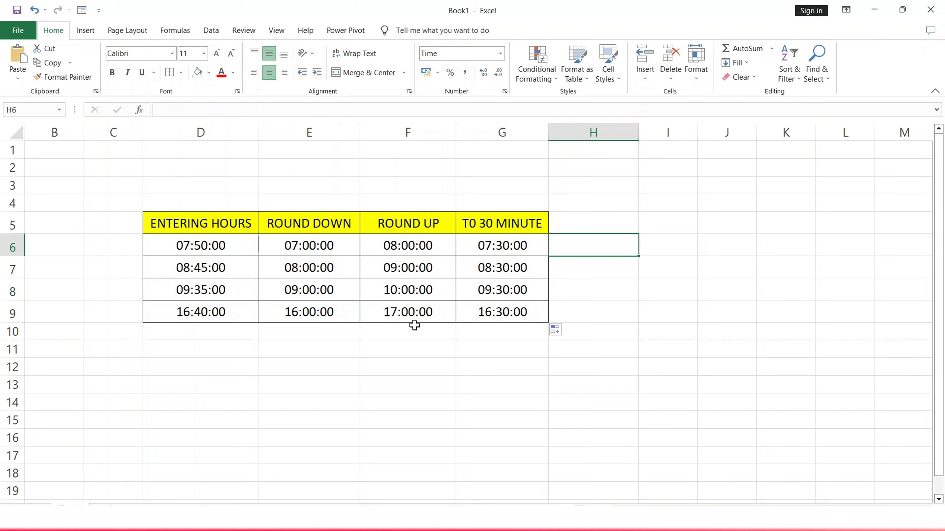